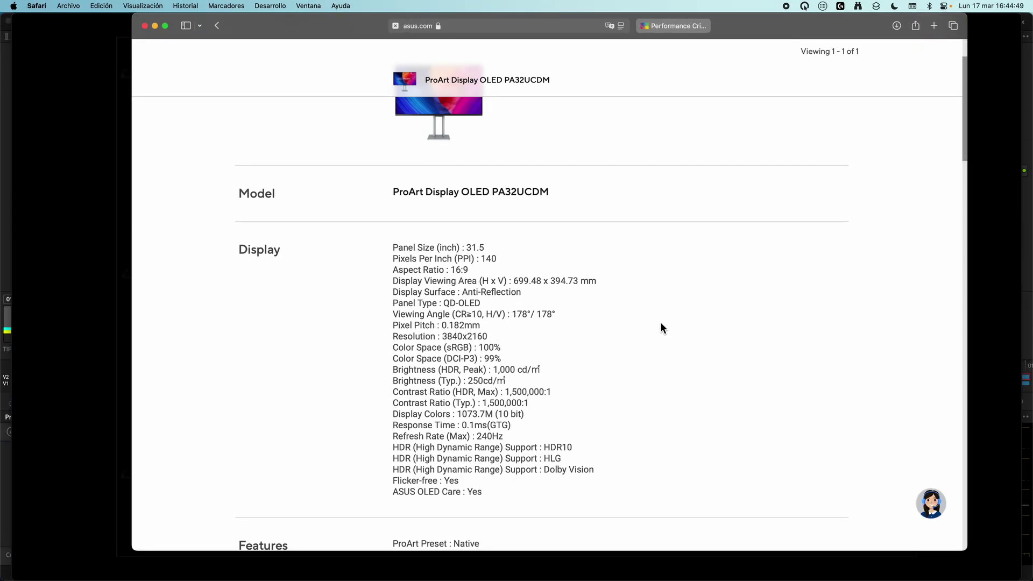
Highlight the Panel Type line in the PA32UCDM specs and switch to the Keynote presentation.
triple_click(392, 303)
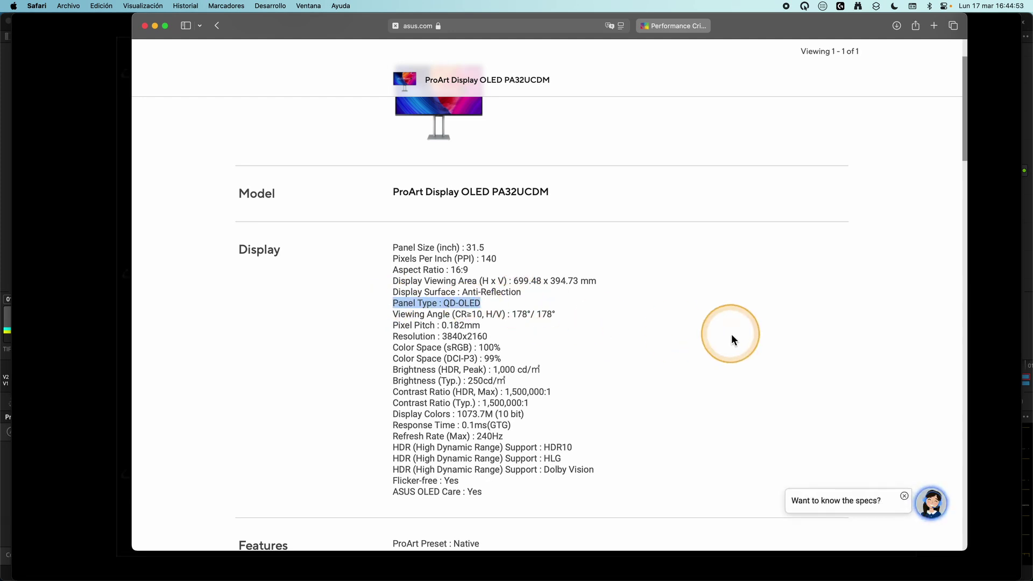
key(super+Tab)
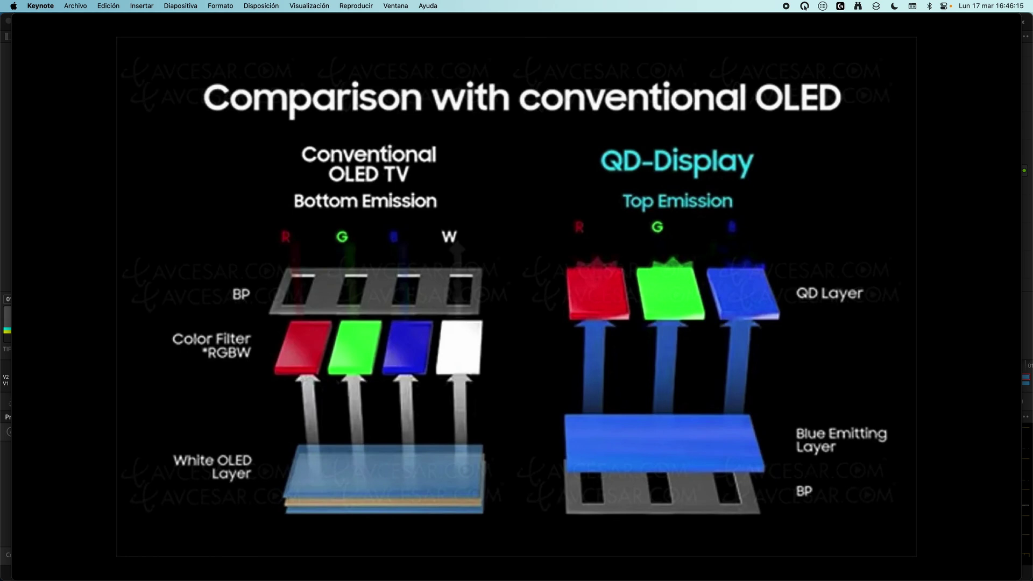
Advance the presentation to the Peak Luminance vs. Window Size slide and examine the curve and current reading up to the full 100% window.
click(802, 225)
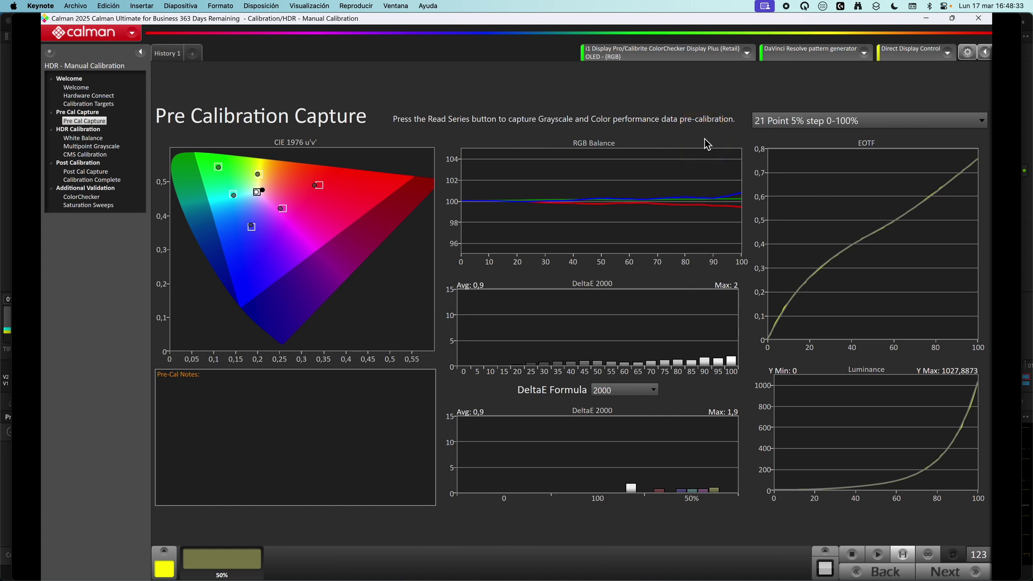
key(Right)
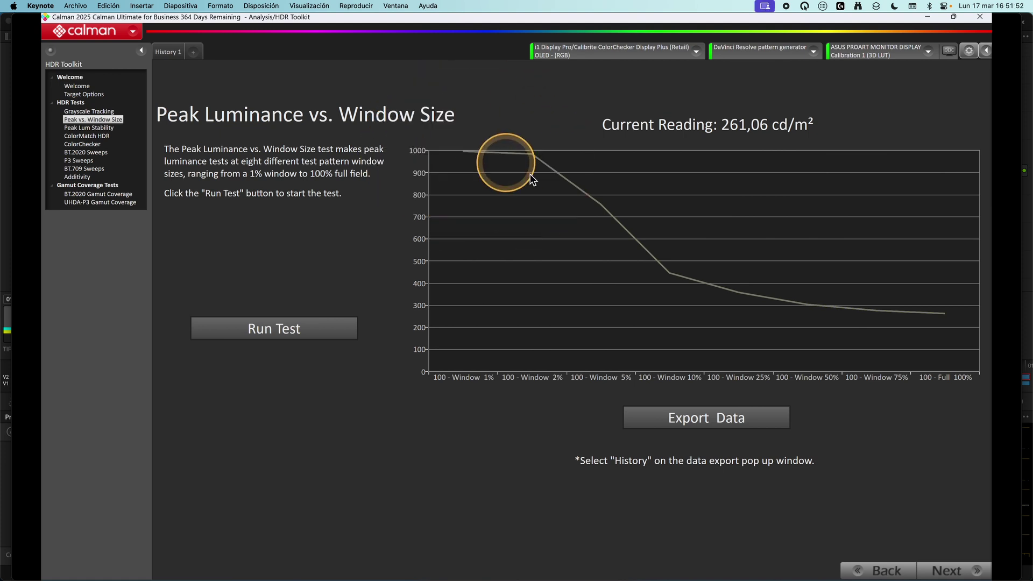
click(487, 398)
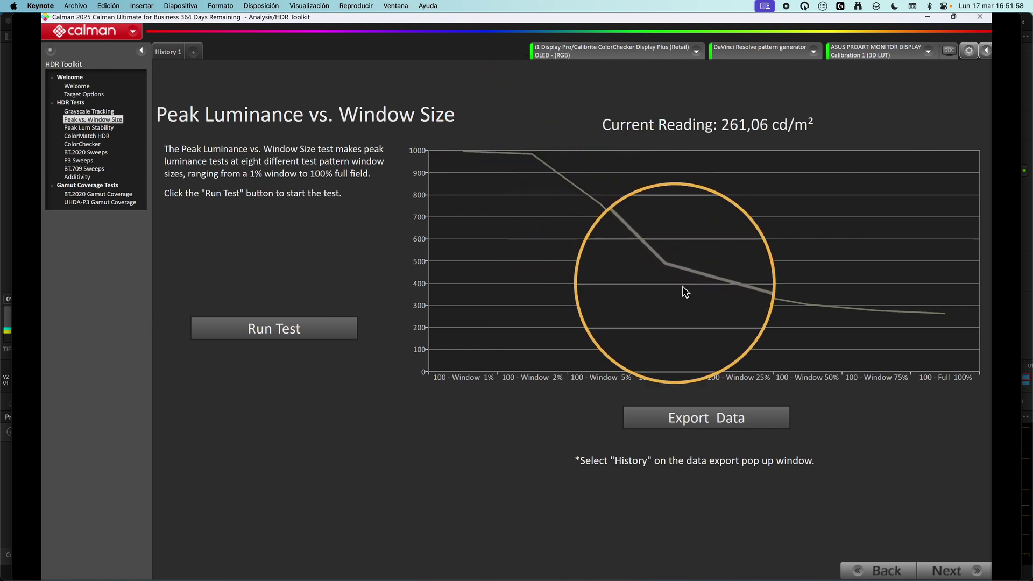
click(945, 318)
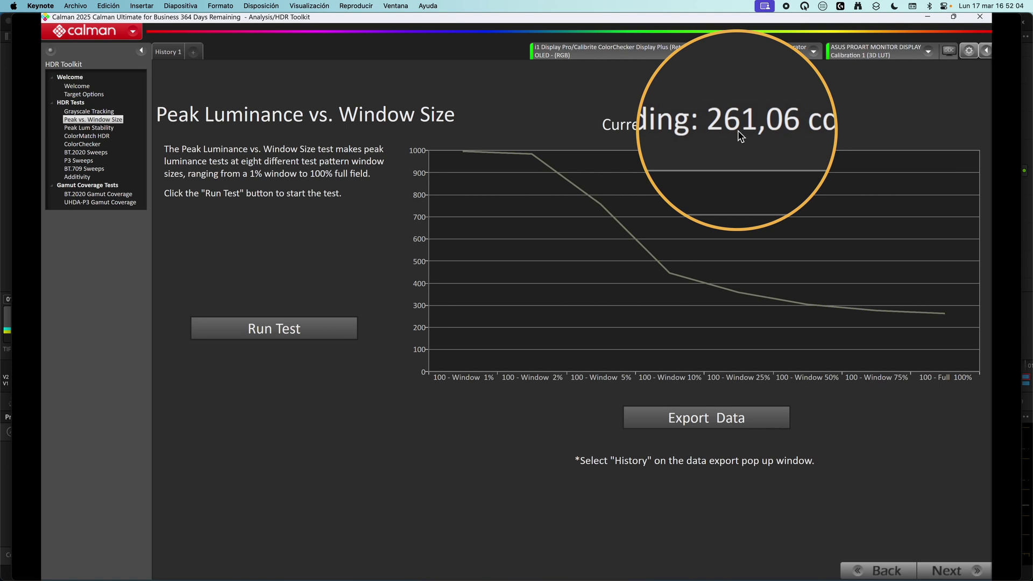
click(737, 131)
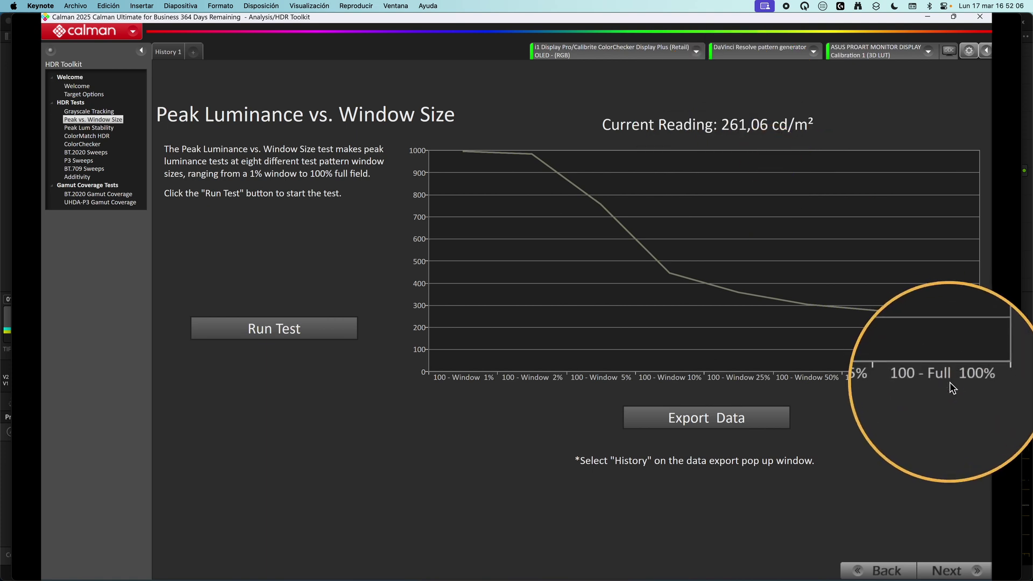
click(949, 361)
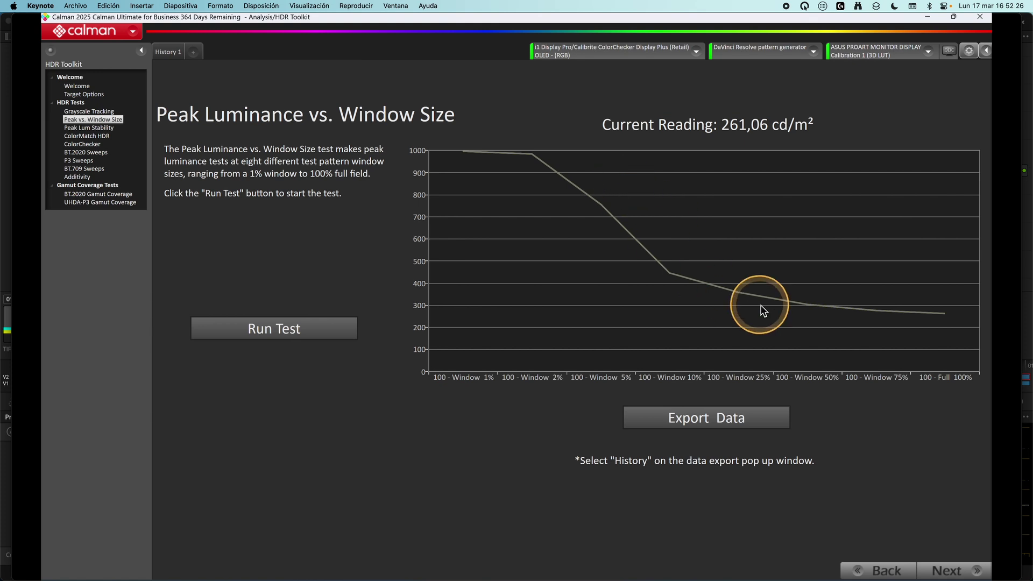
Show the area and nits table starting at 3 % and compare it with the white test patch in DaVinci Resolve, returning to Keynote.
click(876, 129)
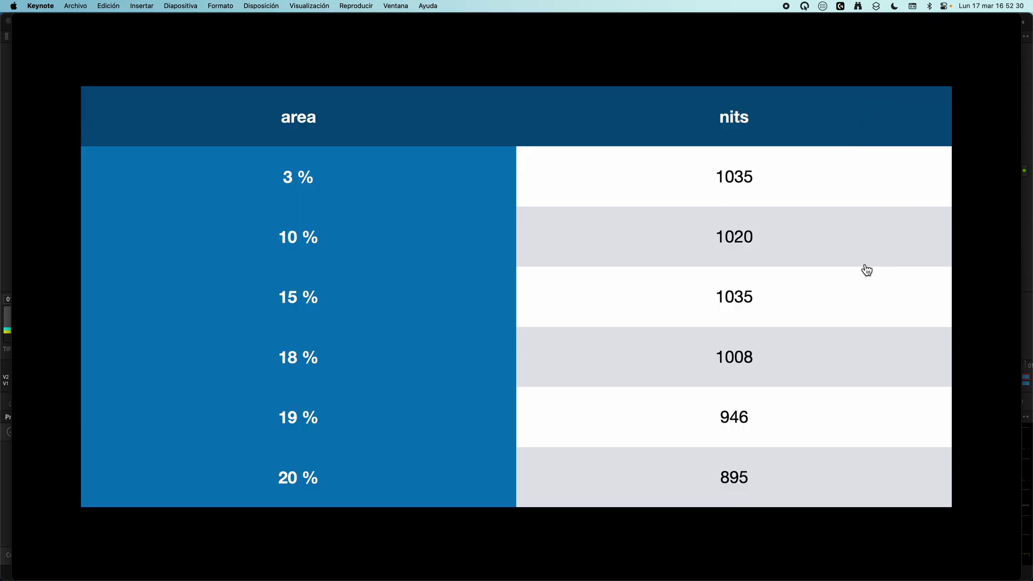
key(super+Tab)
key(super+Tab)
key(super+Tab)
key(super+Tab)
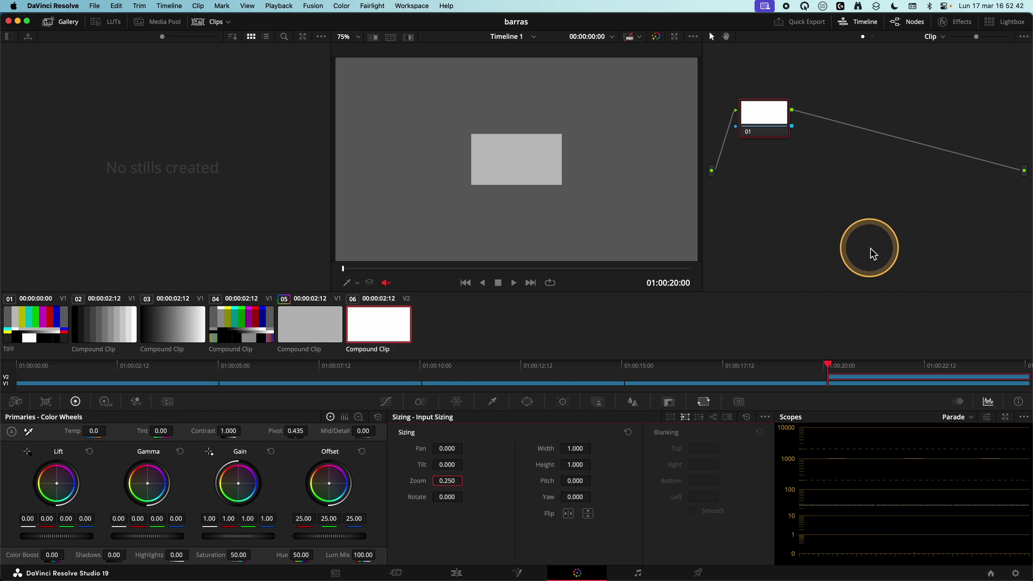
key(super+Tab)
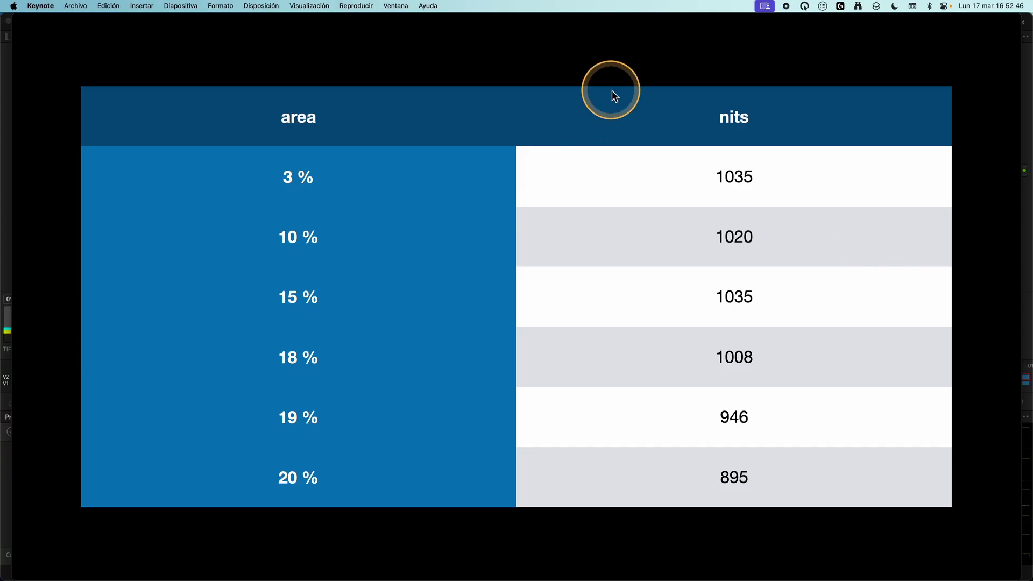
key(super+Tab)
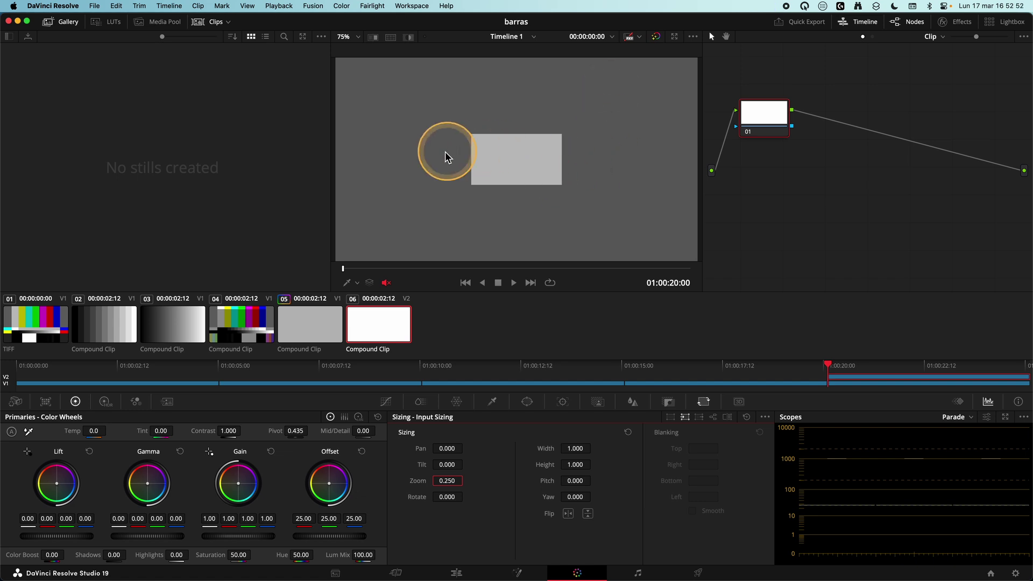
key(super+Tab)
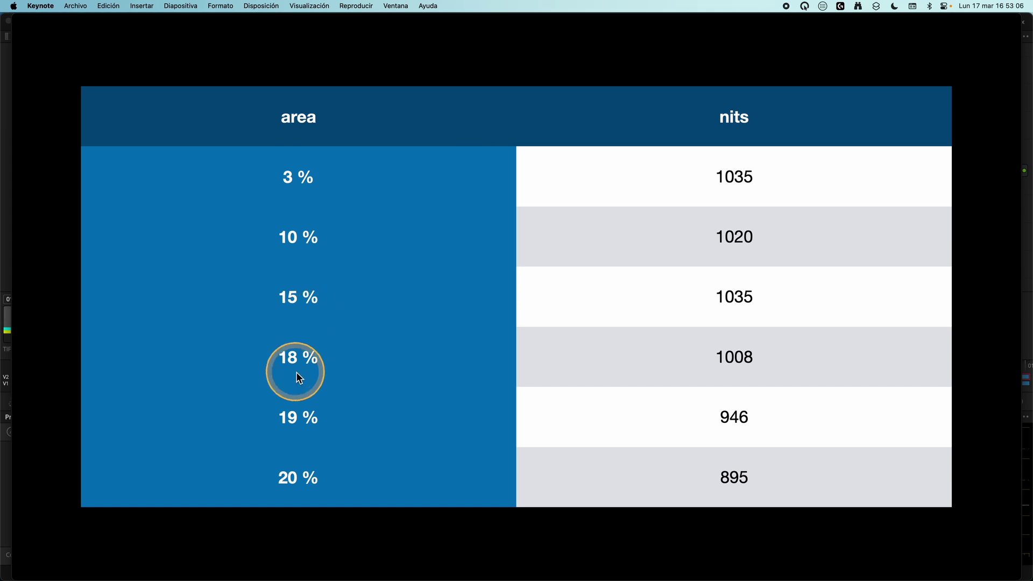
Magnify the 18 % and 19 % area rows of the nits table and advance to the table covering 25 % to 100 %.
key(ctrl+shift+z)
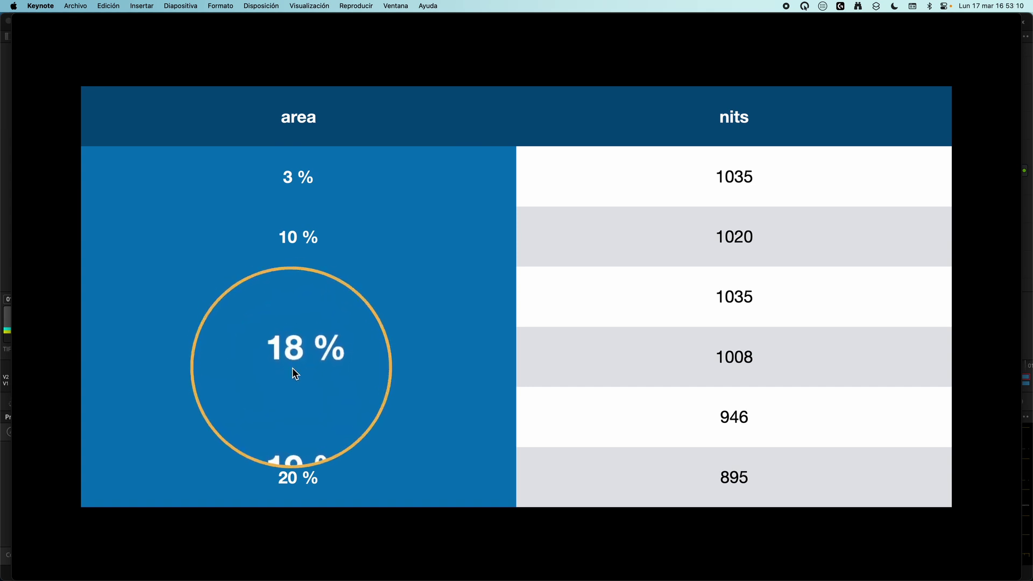
key(ctrl+shift+z)
key(ctrl+shift+z)
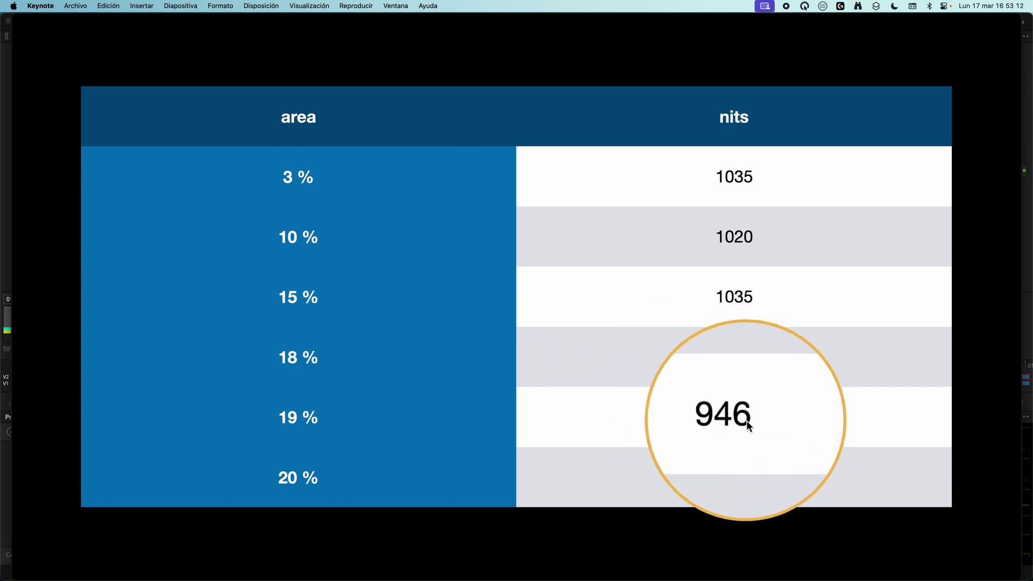
key(ctrl+shift+z)
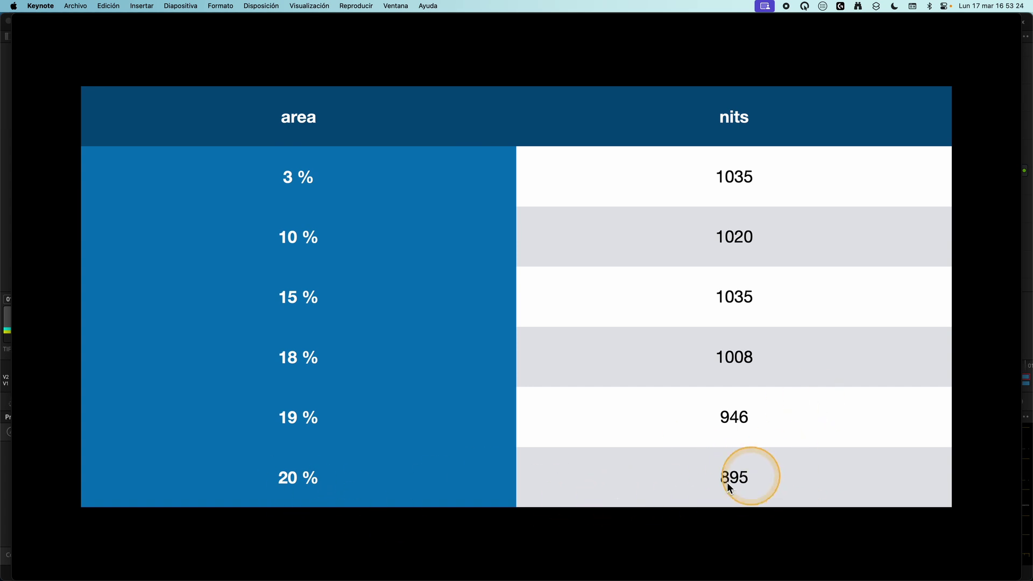
key(Right)
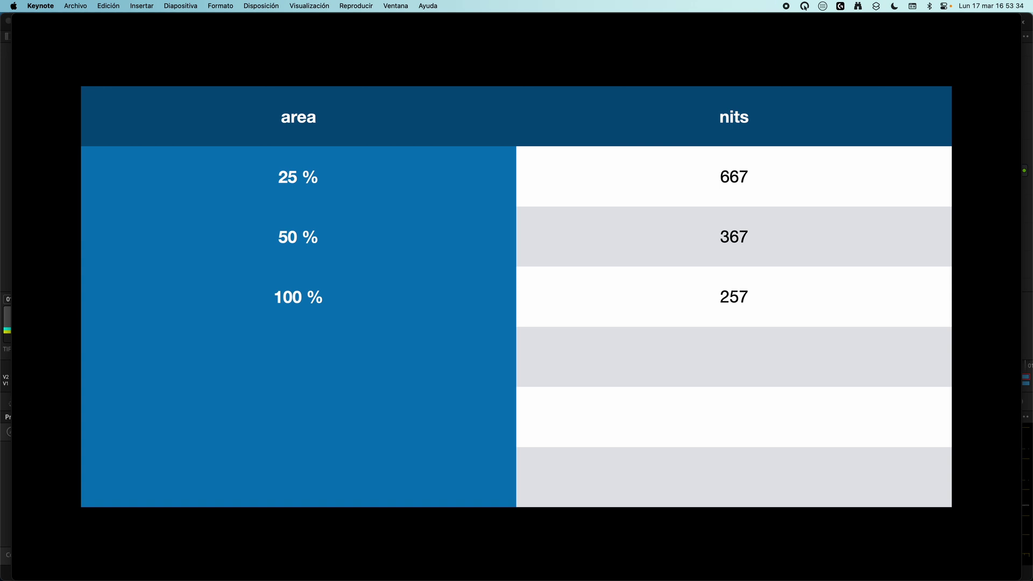
Recheck the test patch in DaVinci Resolve, and return to Keynote to show the APL table for white and grey.
key(super+Tab)
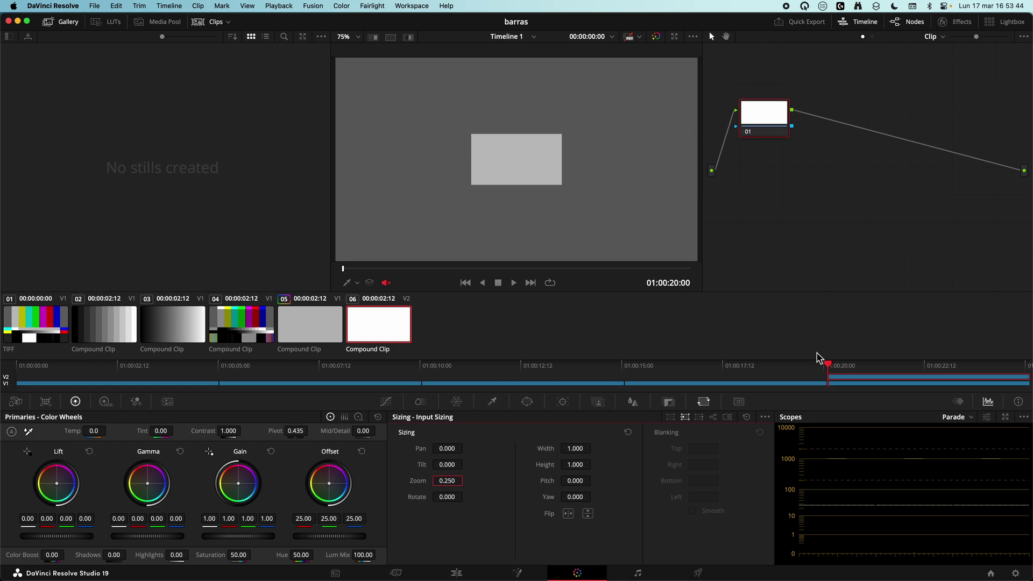
key(super+Tab)
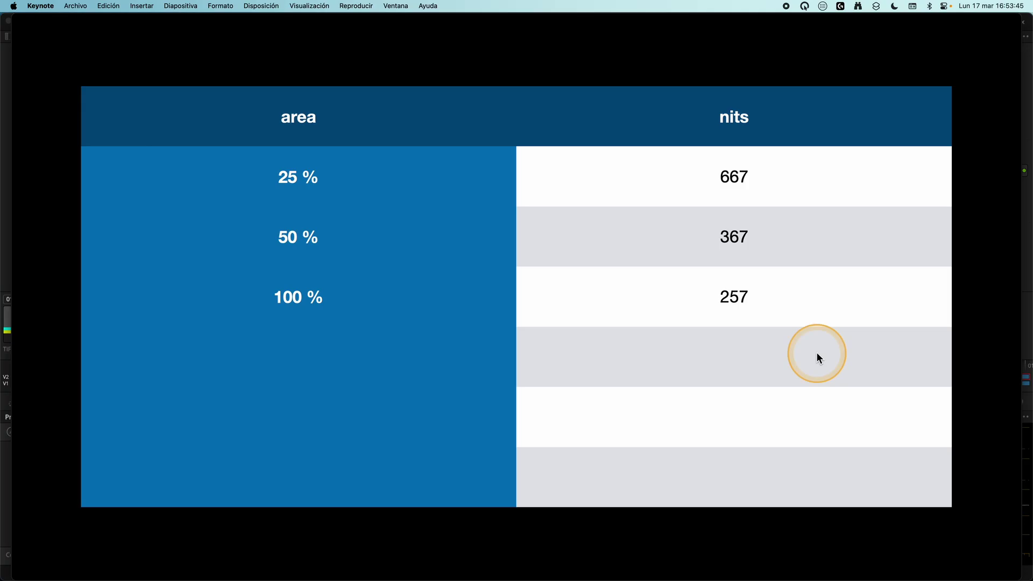
click(899, 232)
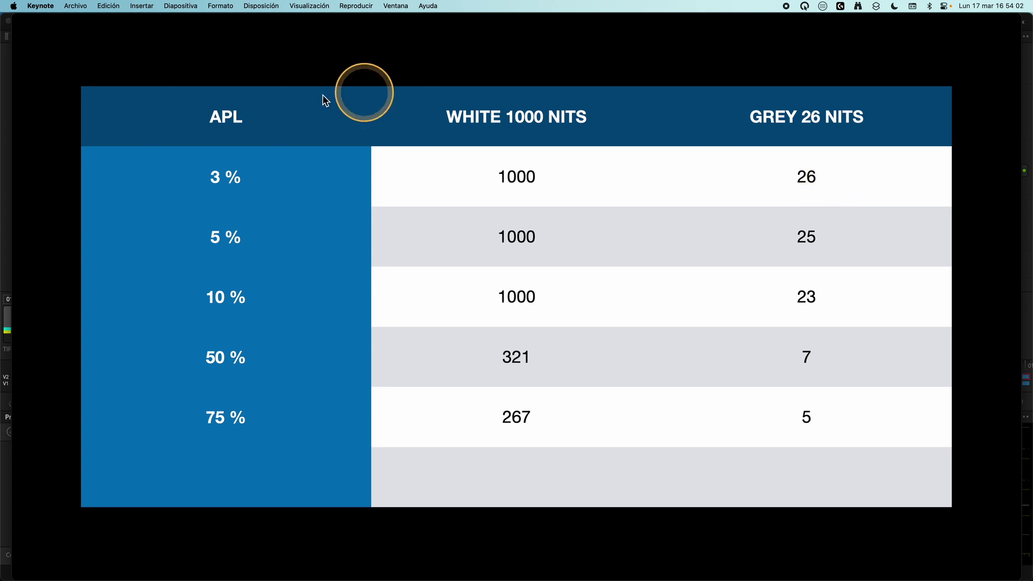
Examine the APL table's 3 % and 5 % rows, comparing the white 1000 nits column with the grey 26 nits column.
click(230, 180)
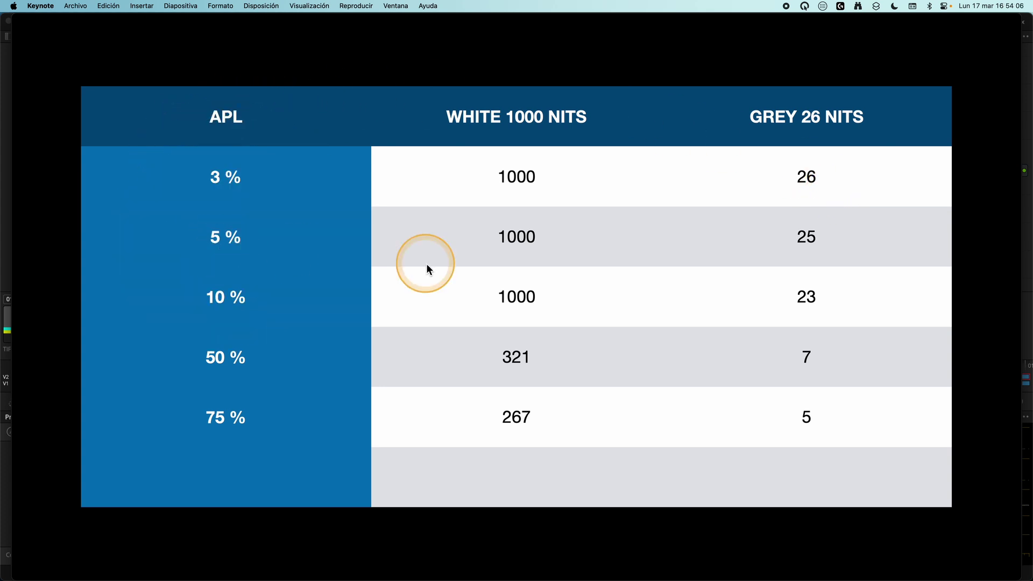
click(546, 253)
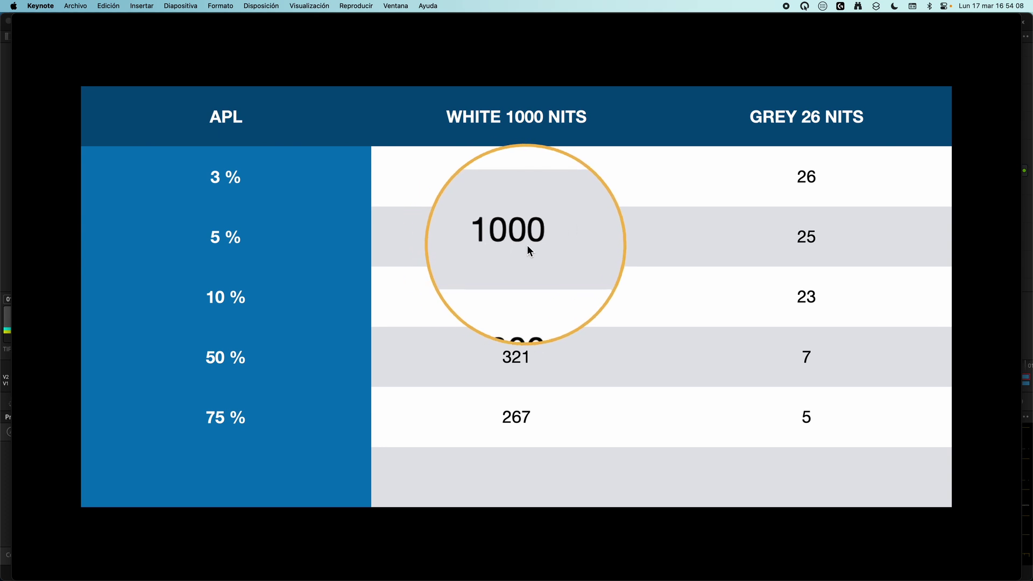
click(815, 134)
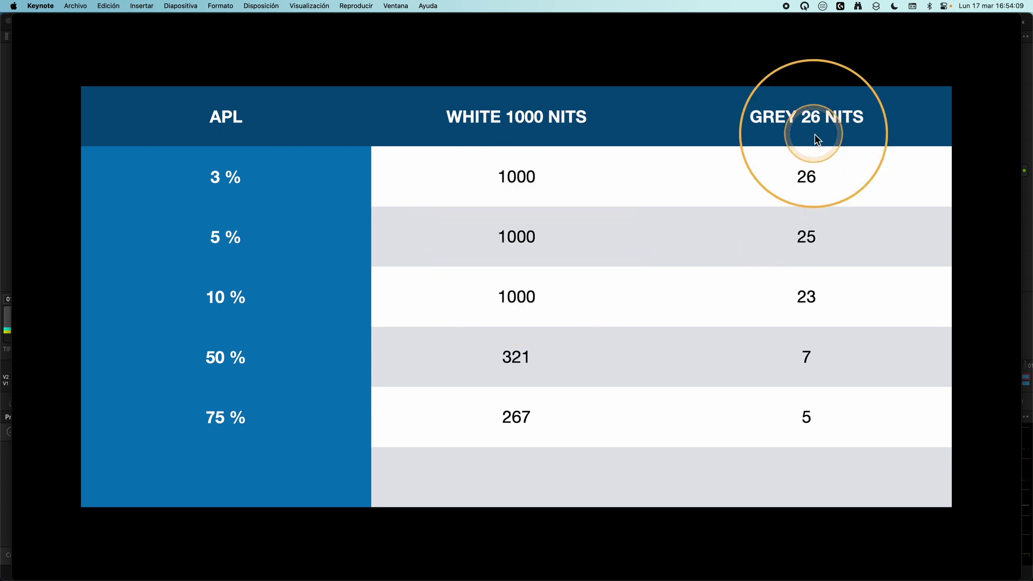
click(816, 185)
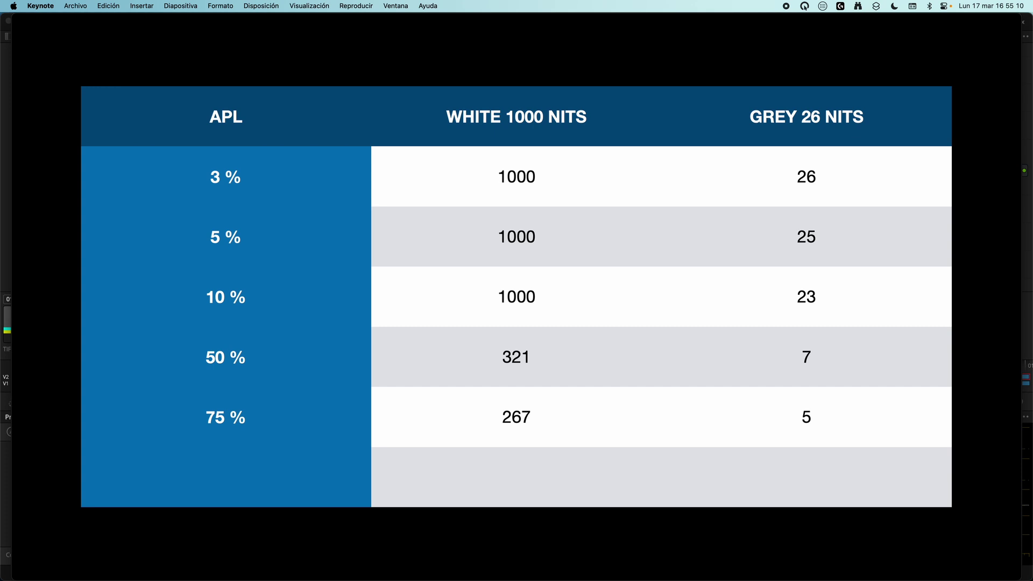
Go back through the area and nits tables to the Peak Luminance vs. Window Size slide.
key(Right)
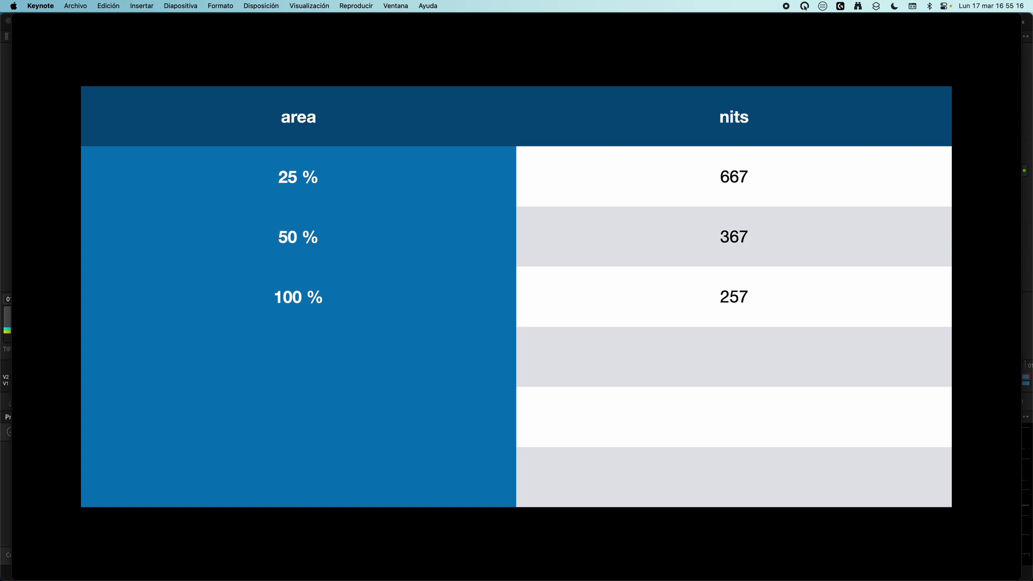
key(Right)
key(Right)
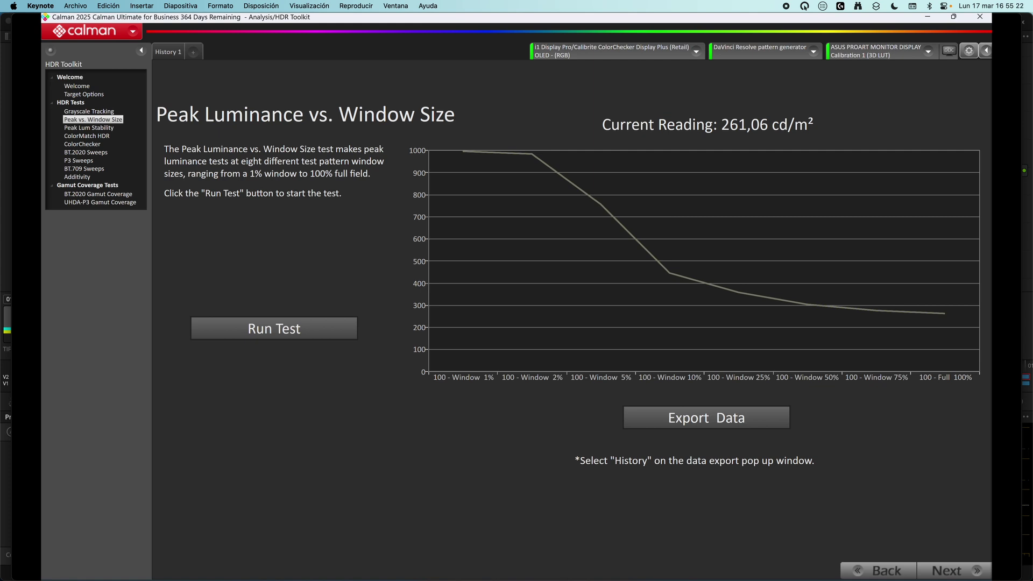
Switch to Safari and find the Uniform Brightness comparison in the ProArt Display OLED PA32UCDM overview.
key(super+Tab)
key(super+Tab)
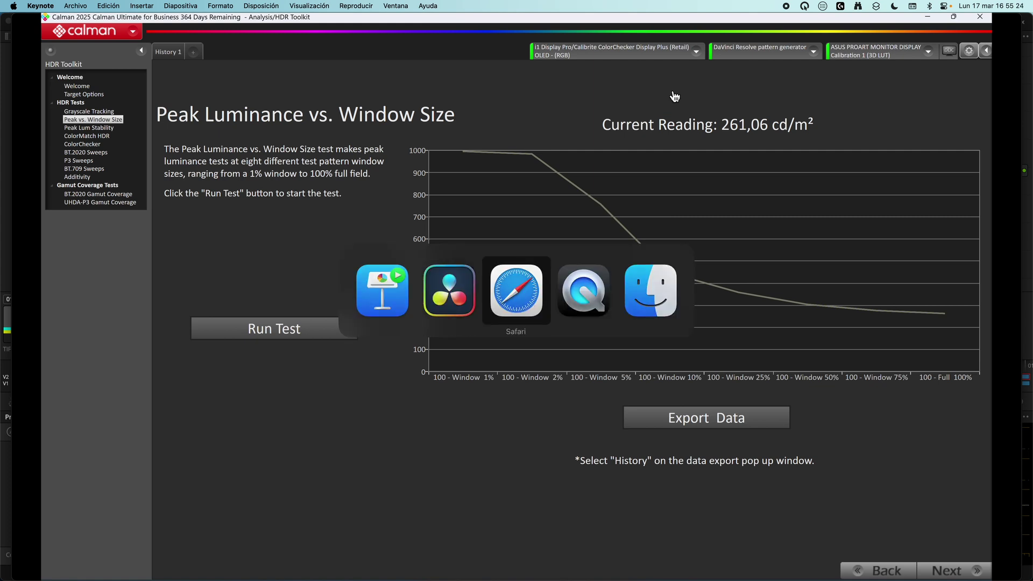
scroll(362, 211, up, 3)
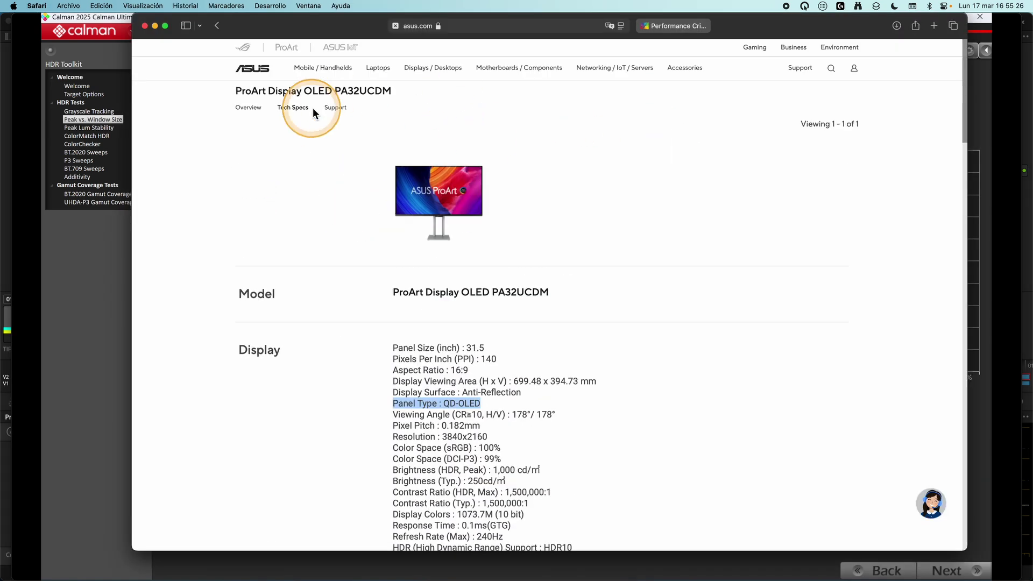
click(248, 107)
scroll(680, 207, down, 15)
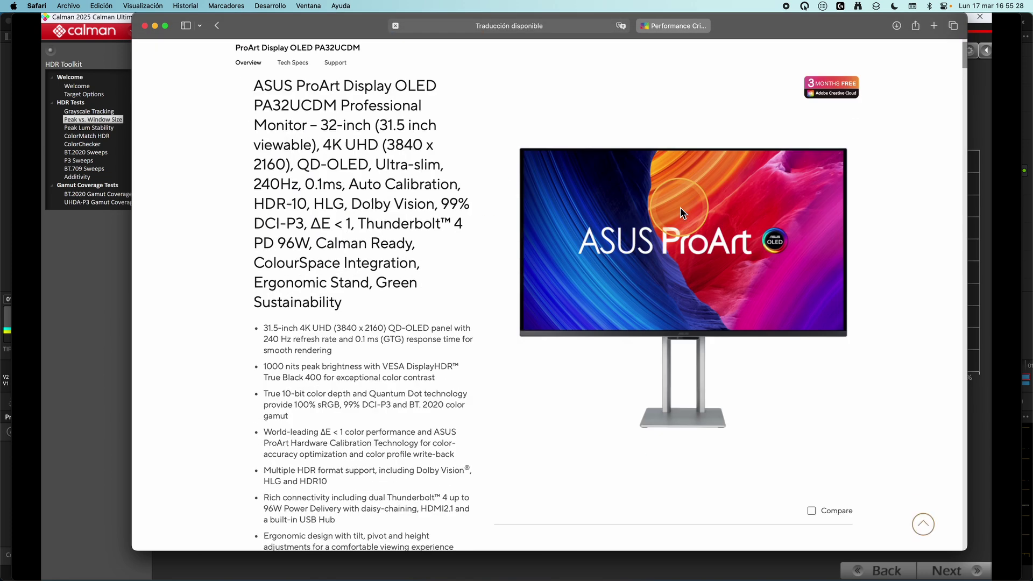
scroll(680, 207, down, 5)
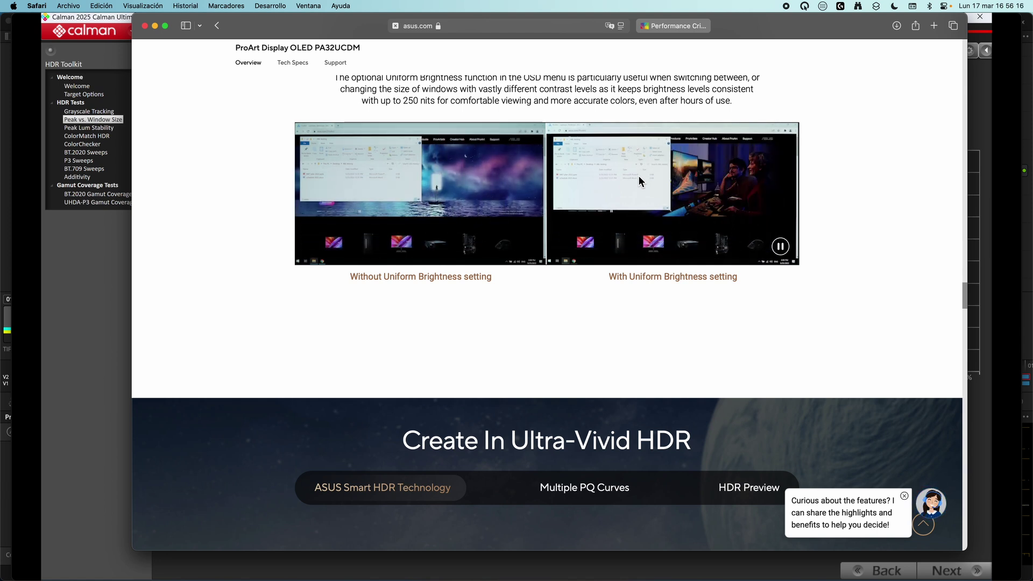
Check the True Black tiers in the DisplayHDR performance criteria table and return to the ASUS monitor overview.
click(672, 28)
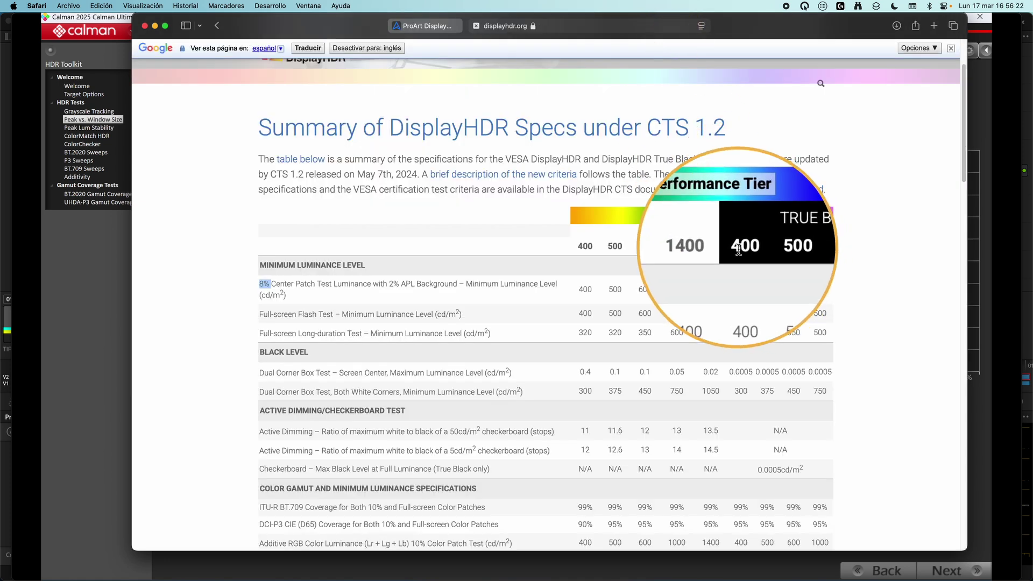
click(436, 25)
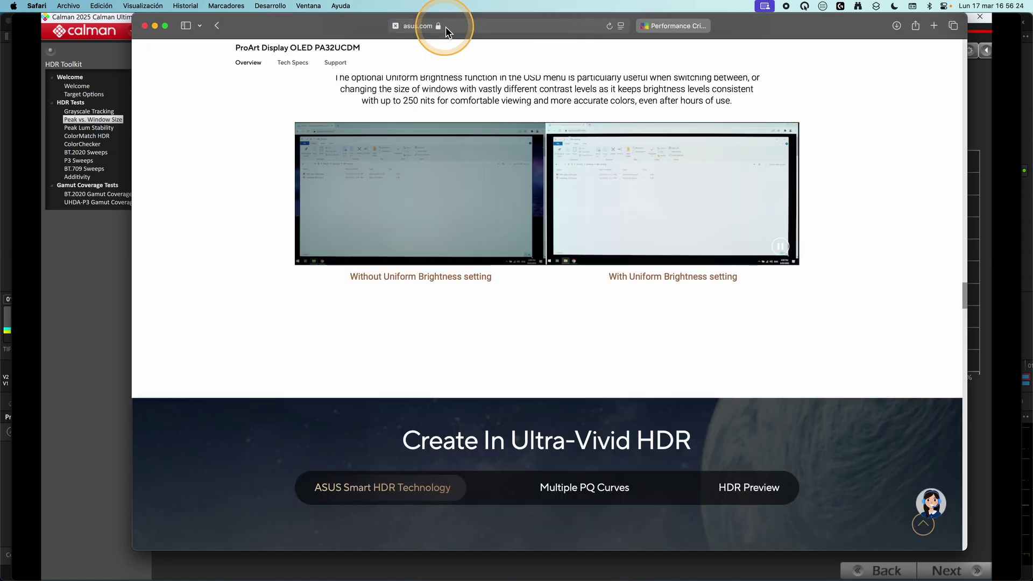